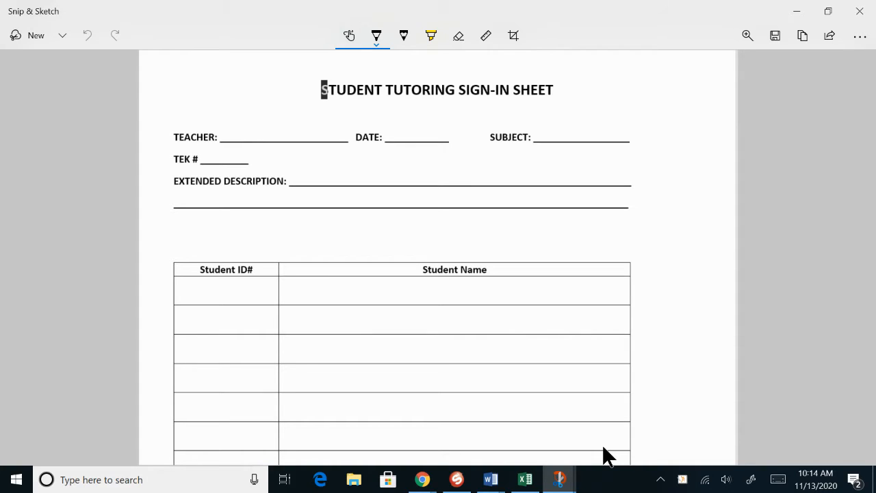
# Handwrite the teacher's name and the date 11/13/2020 on their lines of the tutoring sign-in sheet.
pyautogui.moveTo(224, 138)
pyautogui.mouseDown()
pyautogui.moveTo(226, 115)
pyautogui.moveTo(242, 118)
pyautogui.moveTo(245, 139)
pyautogui.moveTo(272, 121)
pyautogui.moveTo(295, 138)
pyautogui.moveTo(306, 123)
pyautogui.moveTo(308, 138)
pyautogui.mouseUp()
pyautogui.click(265, 134)
pyautogui.moveTo(309, 133); pyautogui.dragTo(324, 139)
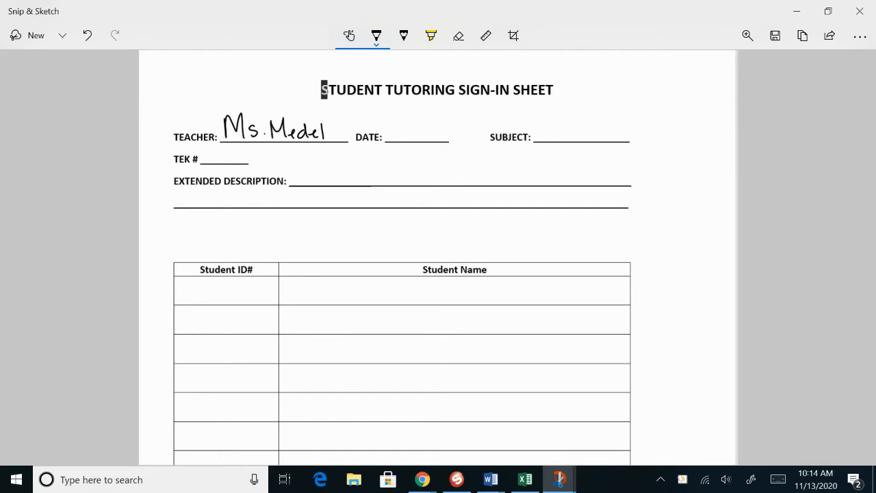
pyautogui.moveTo(390, 128); pyautogui.dragTo(397, 141)
pyautogui.moveTo(407, 126)
pyautogui.mouseDown()
pyautogui.moveTo(399, 145)
pyautogui.moveTo(420, 142)
pyautogui.mouseUp()
pyautogui.moveTo(427, 125)
pyautogui.mouseDown()
pyautogui.moveTo(423, 145)
pyautogui.moveTo(438, 142)
pyautogui.mouseUp()
pyautogui.moveTo(442, 130); pyautogui.dragTo(456, 140)
pyautogui.moveTo(459, 131); pyautogui.dragTo(459, 132)
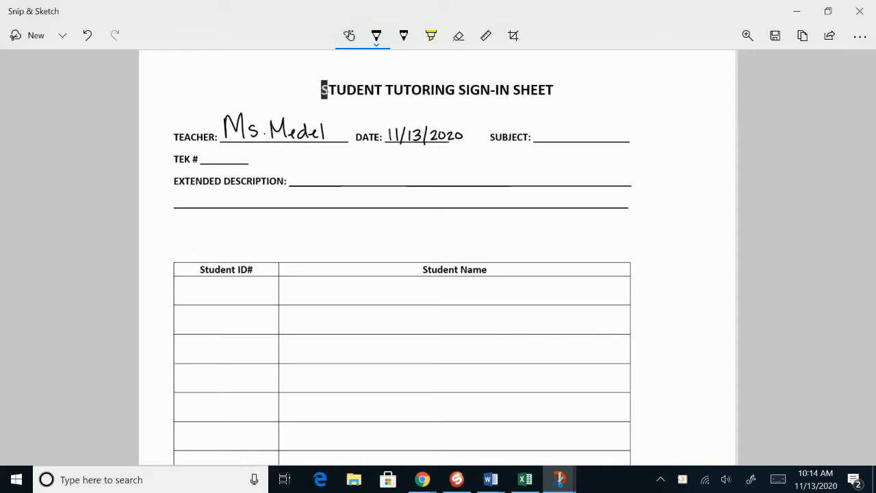
# Handwrite Math as the subject and 8.2D as the TEK number on the sign-in sheet.
pyautogui.moveTo(541, 126)
pyautogui.mouseDown()
pyautogui.moveTo(540, 138)
pyautogui.moveTo(570, 138)
pyautogui.mouseUp()
pyautogui.moveTo(567, 130); pyautogui.dragTo(575, 137)
pyautogui.moveTo(576, 132); pyautogui.dragTo(582, 136)
pyautogui.moveTo(216, 147); pyautogui.dragTo(237, 160)
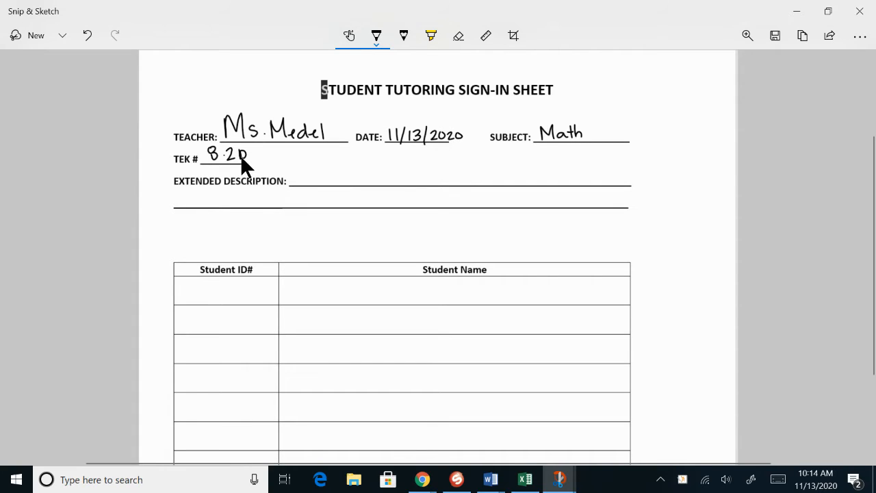
# Handwrite "Order a set of real arising" on the first line of the extended description.
pyautogui.moveTo(301, 174); pyautogui.dragTo(321, 182)
pyautogui.moveTo(329, 172)
pyautogui.mouseDown()
pyautogui.moveTo(331, 186)
pyautogui.moveTo(349, 177)
pyautogui.moveTo(373, 182)
pyautogui.mouseUp()
pyautogui.moveTo(392, 174); pyautogui.dragTo(388, 183)
pyautogui.moveTo(395, 180); pyautogui.dragTo(419, 177)
pyautogui.moveTo(433, 178); pyautogui.dragTo(490, 185)
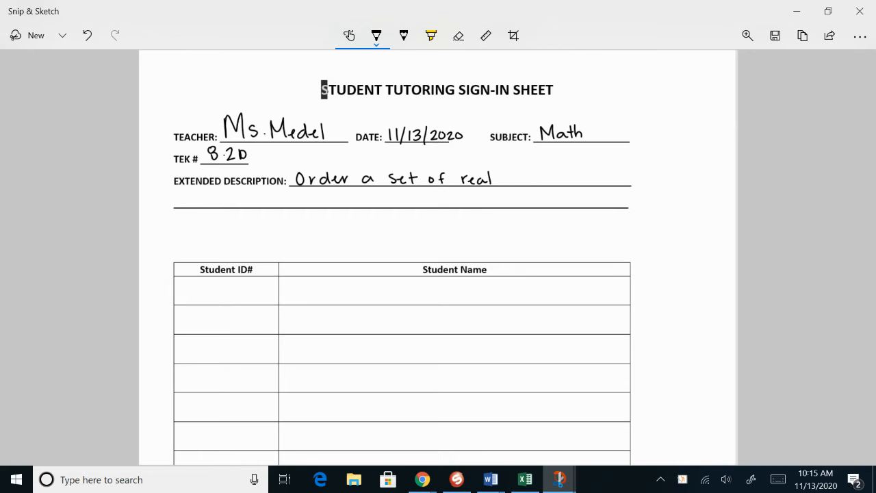
pyautogui.moveTo(516, 174); pyautogui.dragTo(518, 182)
pyautogui.moveTo(520, 175)
pyautogui.mouseDown()
pyautogui.moveTo(520, 183)
pyautogui.moveTo(527, 175)
pyautogui.mouseUp()
pyautogui.moveTo(530, 174)
pyautogui.mouseDown()
pyautogui.moveTo(530, 183)
pyautogui.moveTo(544, 183)
pyautogui.mouseUp()
pyautogui.moveTo(548, 178); pyautogui.dragTo(558, 182)
pyautogui.moveTo(567, 176); pyautogui.dragTo(563, 192)
# Handwrite "from mathematical real world context" on the second line of the extended description.
pyautogui.moveTo(218, 193)
pyautogui.mouseDown()
pyautogui.moveTo(215, 205)
pyautogui.moveTo(219, 199)
pyautogui.mouseUp()
pyautogui.moveTo(226, 195)
pyautogui.mouseDown()
pyautogui.moveTo(229, 202)
pyautogui.moveTo(231, 194)
pyautogui.mouseUp()
pyautogui.moveTo(236, 196); pyautogui.dragTo(236, 196)
pyautogui.moveTo(244, 197); pyautogui.dragTo(254, 206)
pyautogui.moveTo(265, 199)
pyautogui.mouseDown()
pyautogui.moveTo(266, 207)
pyautogui.moveTo(302, 206)
pyautogui.mouseUp()
pyautogui.moveTo(298, 199); pyautogui.dragTo(358, 206)
pyautogui.moveTo(355, 201); pyautogui.dragTo(392, 206)
pyautogui.moveTo(404, 199); pyautogui.dragTo(413, 205)
pyautogui.moveTo(414, 204); pyautogui.dragTo(437, 207)
pyautogui.moveTo(451, 200)
pyautogui.mouseDown()
pyautogui.moveTo(494, 200)
pyautogui.moveTo(500, 209)
pyautogui.mouseUp()
pyautogui.moveTo(507, 203)
pyautogui.mouseDown()
pyautogui.moveTo(509, 196)
pyautogui.moveTo(522, 209)
pyautogui.mouseUp()
pyautogui.moveTo(534, 203); pyautogui.dragTo(546, 206)
pyautogui.moveTo(550, 196)
pyautogui.mouseDown()
pyautogui.moveTo(550, 206)
pyautogui.moveTo(557, 201)
pyautogui.mouseUp()
pyautogui.moveTo(554, 204); pyautogui.dragTo(570, 207)
pyautogui.moveTo(564, 199); pyautogui.dragTo(574, 198)
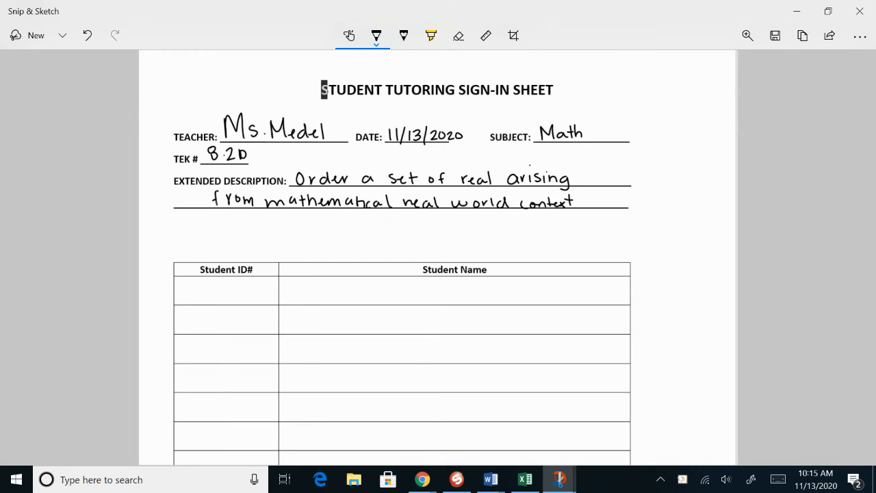
# Handwrite the student's ID number and full name in the first row of the student table.
pyautogui.moveTo(181, 289)
pyautogui.mouseDown()
pyautogui.moveTo(206, 305)
pyautogui.moveTo(213, 292)
pyautogui.moveTo(223, 301)
pyautogui.moveTo(237, 290)
pyautogui.moveTo(232, 303)
pyautogui.moveTo(247, 303)
pyautogui.mouseUp()
pyautogui.moveTo(325, 285)
pyautogui.mouseDown()
pyautogui.moveTo(324, 301)
pyautogui.moveTo(330, 292)
pyautogui.moveTo(334, 301)
pyautogui.mouseUp()
pyautogui.moveTo(342, 292)
pyautogui.mouseDown()
pyautogui.moveTo(340, 301)
pyautogui.moveTo(347, 293)
pyautogui.mouseUp()
pyautogui.moveTo(351, 293); pyautogui.dragTo(365, 301)
pyautogui.moveTo(375, 295)
pyautogui.mouseDown()
pyautogui.moveTo(419, 302)
pyautogui.moveTo(432, 288)
pyautogui.moveTo(450, 302)
pyautogui.mouseUp()
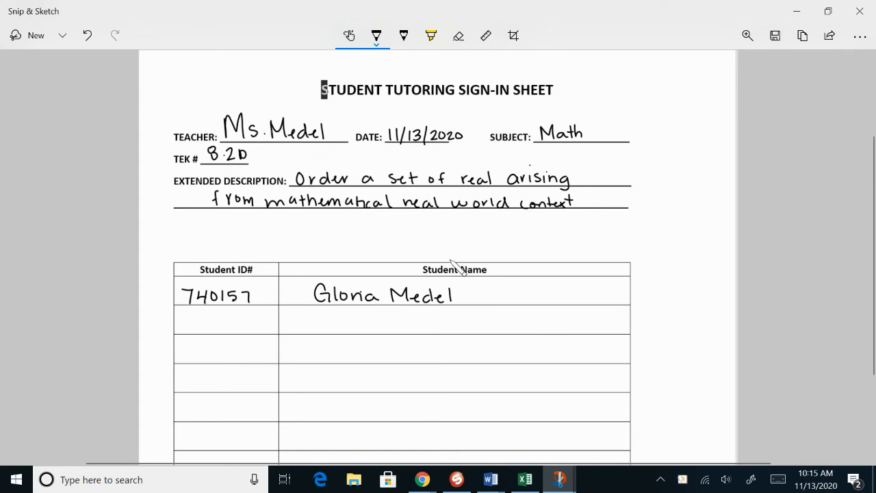
# Switch to the time sheet snip and handwrite the employee's ID, position code T and name in row 1.
pyautogui.click(560, 484)
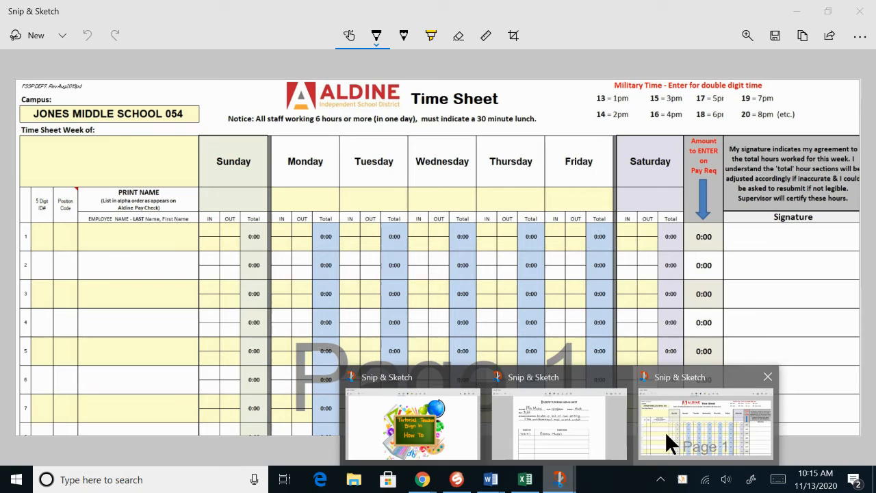
pyautogui.click(664, 430)
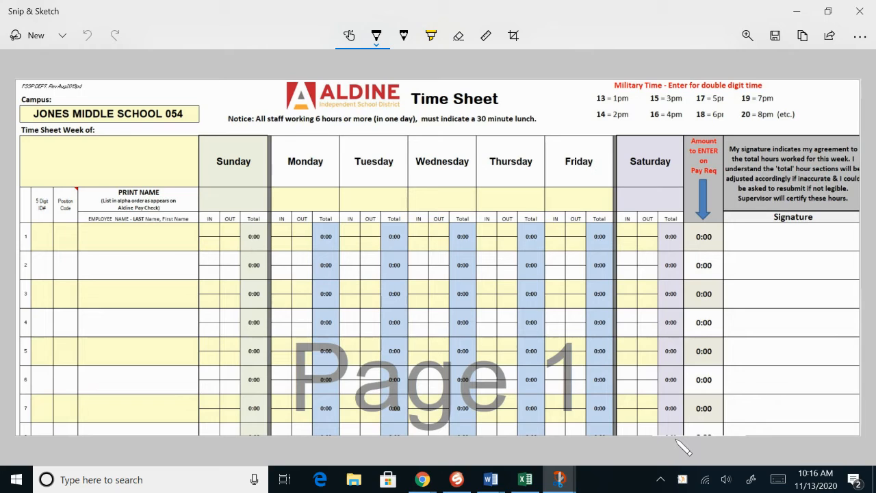
pyautogui.moveTo(34, 225)
pyautogui.mouseDown()
pyautogui.moveTo(33, 232)
pyautogui.moveTo(44, 228)
pyautogui.moveTo(46, 245)
pyautogui.mouseUp()
pyautogui.moveTo(61, 228); pyautogui.dragTo(70, 228)
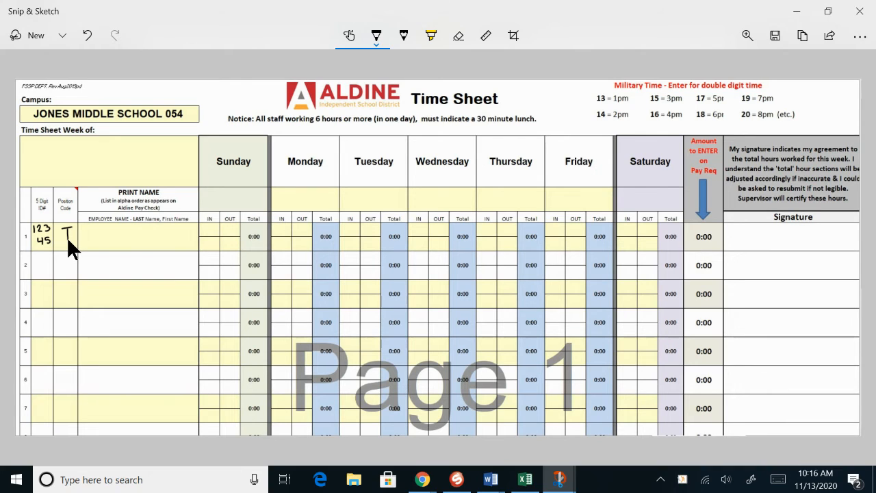
pyautogui.moveTo(87, 234); pyautogui.dragTo(97, 245)
pyautogui.moveTo(97, 241); pyautogui.dragTo(125, 245)
pyautogui.moveTo(126, 243); pyautogui.dragTo(183, 244)
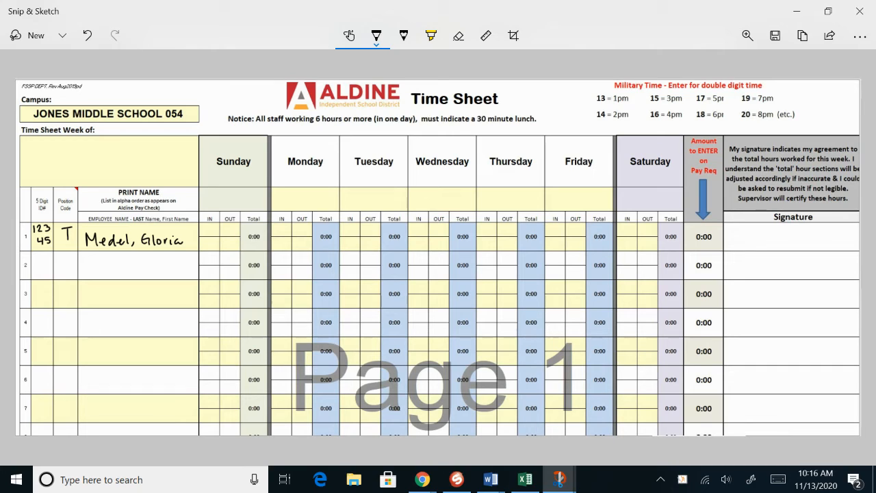
# Write row 1 hours of 4:30 to 6:00 for Wednesday and 4:30 to 5:00 for Thursday, and sign the row.
pyautogui.moveTo(410, 224)
pyautogui.mouseDown()
pyautogui.moveTo(415, 234)
pyautogui.moveTo(448, 227)
pyautogui.mouseUp()
pyautogui.moveTo(729, 245)
pyautogui.mouseDown()
pyautogui.moveTo(741, 229)
pyautogui.moveTo(737, 245)
pyautogui.moveTo(766, 235)
pyautogui.moveTo(765, 246)
pyautogui.moveTo(777, 234)
pyautogui.moveTo(800, 243)
pyautogui.mouseUp()
pyautogui.moveTo(802, 244); pyautogui.dragTo(806, 231)
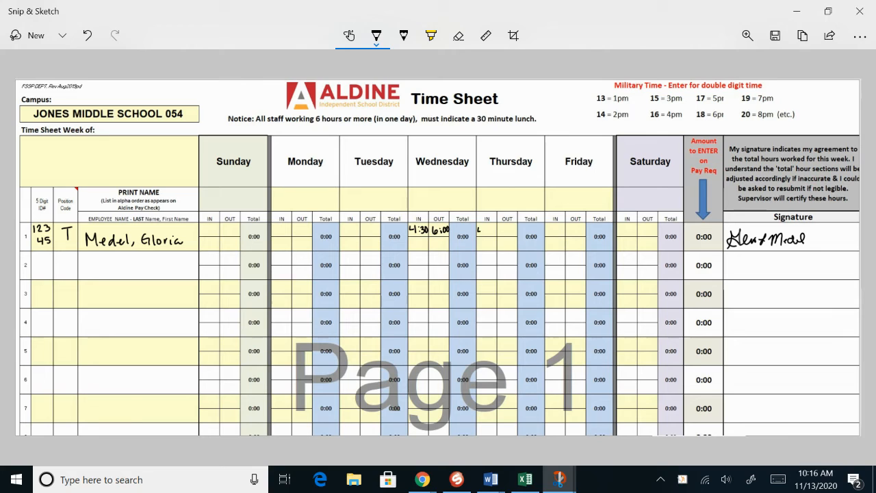
pyautogui.moveTo(482, 226)
pyautogui.mouseDown()
pyautogui.moveTo(482, 236)
pyautogui.moveTo(510, 233)
pyautogui.mouseUp()
pyautogui.click(507, 228)
# Strike a line through all of row 1, including the signature, and write the employee's initials beside it.
pyautogui.moveTo(31, 228); pyautogui.dragTo(626, 236)
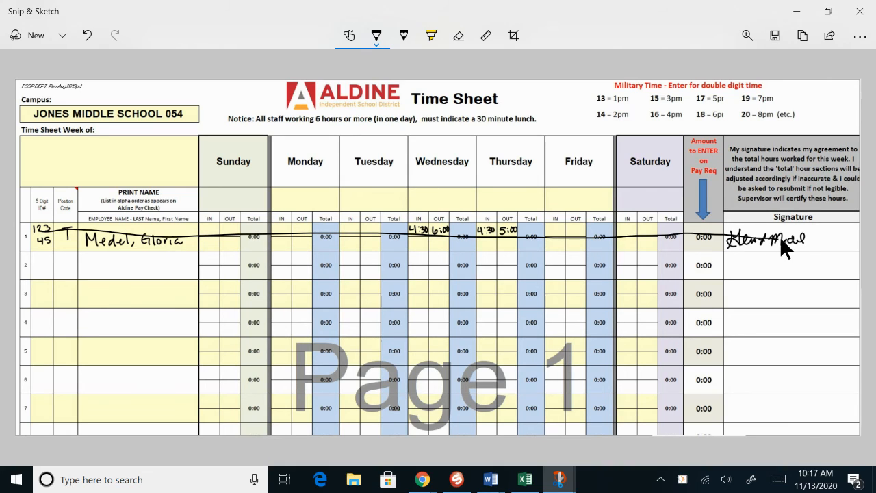
pyautogui.moveTo(780, 237); pyautogui.dragTo(799, 237)
pyautogui.moveTo(824, 232)
pyautogui.mouseDown()
pyautogui.moveTo(844, 229)
pyautogui.moveTo(847, 237)
pyautogui.mouseUp()
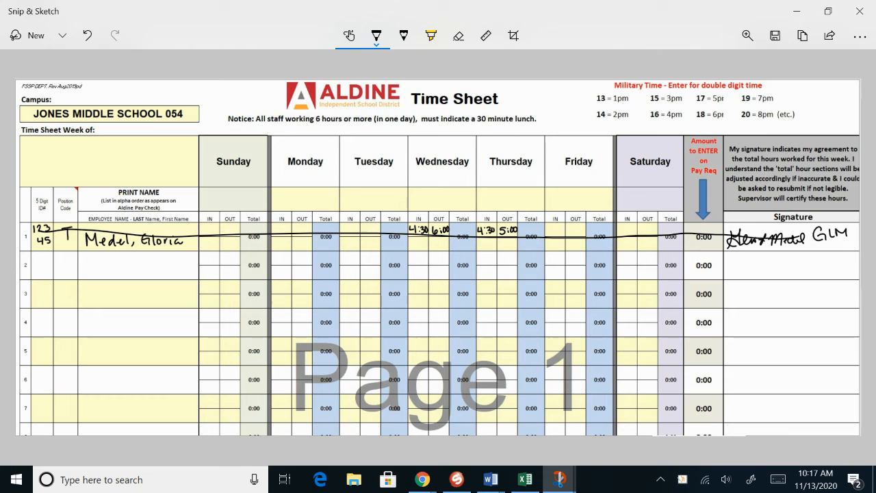
# Handwrite the employee's ID, position code T and name again in row 7 of the time sheet.
pyautogui.moveTo(36, 399)
pyautogui.mouseDown()
pyautogui.moveTo(42, 415)
pyautogui.moveTo(71, 401)
pyautogui.moveTo(65, 414)
pyautogui.moveTo(97, 416)
pyautogui.moveTo(115, 401)
pyautogui.moveTo(127, 414)
pyautogui.mouseUp()
pyautogui.moveTo(132, 410); pyautogui.dragTo(144, 408)
pyautogui.moveTo(148, 402)
pyautogui.mouseDown()
pyautogui.moveTo(148, 413)
pyautogui.moveTo(167, 413)
pyautogui.mouseUp()
pyautogui.moveTo(177, 408); pyautogui.dragTo(179, 413)
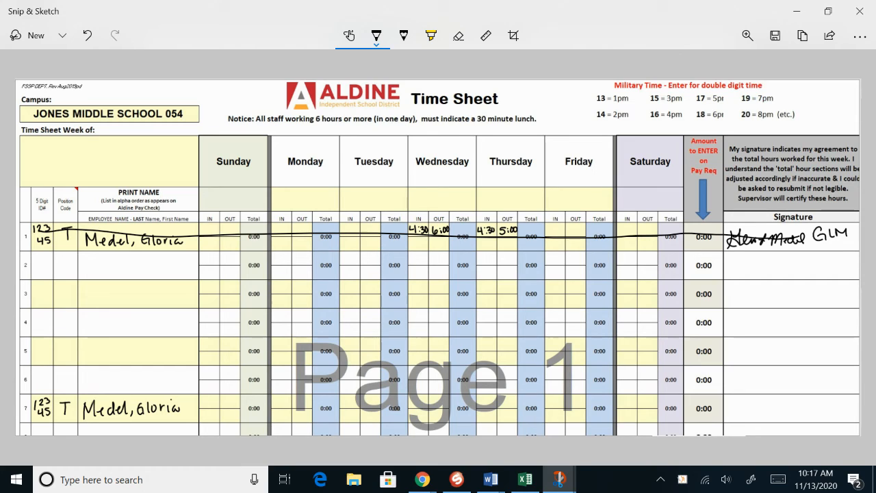
# Write row 7 hours of 4:30 to 6:00 for both Wednesday and Thursday, and sign the row.
pyautogui.moveTo(411, 398)
pyautogui.mouseDown()
pyautogui.moveTo(415, 408)
pyautogui.moveTo(444, 400)
pyautogui.mouseUp()
pyautogui.click(421, 401)
pyautogui.click(421, 404)
pyautogui.click(441, 401)
pyautogui.click(442, 404)
pyautogui.moveTo(477, 398)
pyautogui.mouseDown()
pyautogui.moveTo(480, 406)
pyautogui.moveTo(510, 401)
pyautogui.mouseUp()
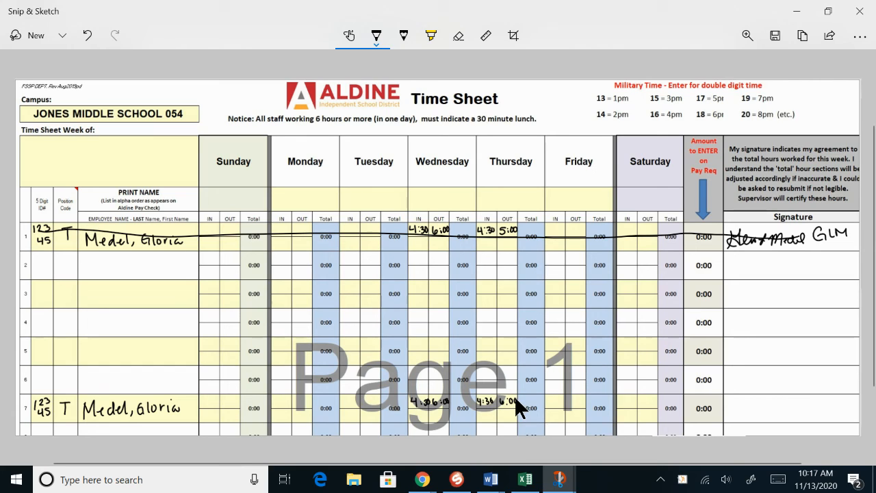
pyautogui.moveTo(737, 400)
pyautogui.mouseDown()
pyautogui.moveTo(732, 417)
pyautogui.moveTo(748, 398)
pyautogui.moveTo(776, 417)
pyautogui.moveTo(815, 404)
pyautogui.mouseUp()
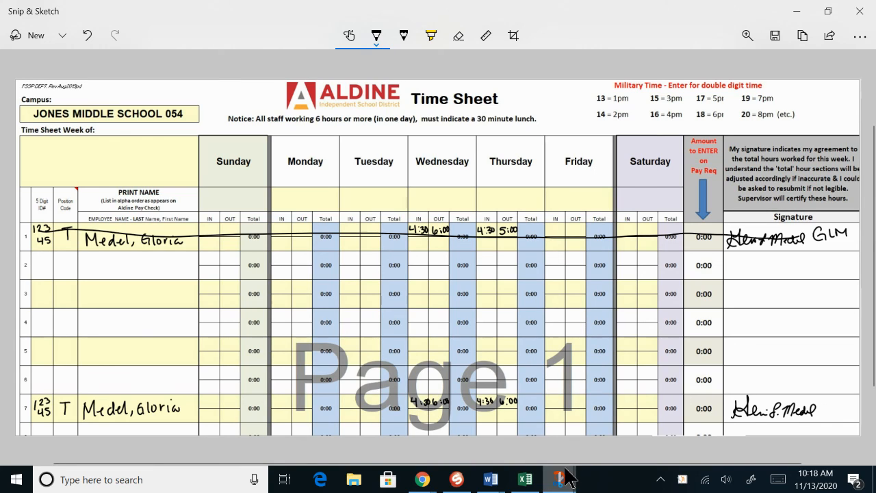
# Bring up the previews of the open Snip & Sketch windows.
pyautogui.moveTo(564, 486)
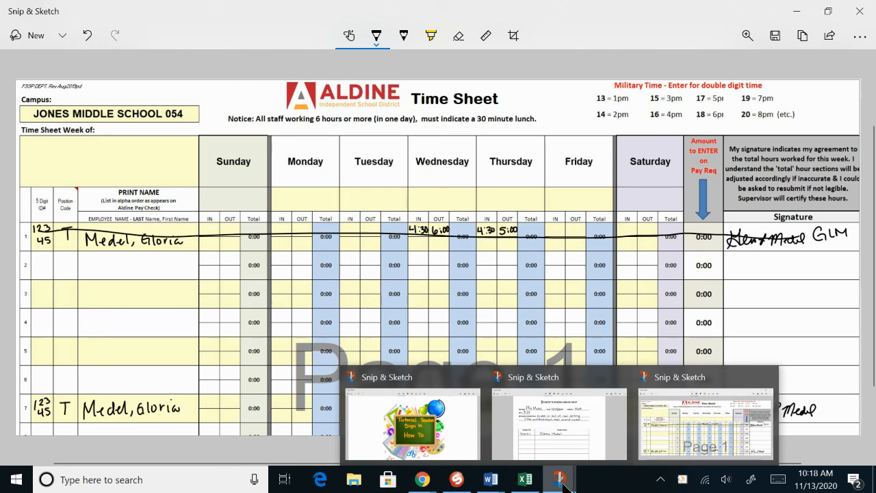